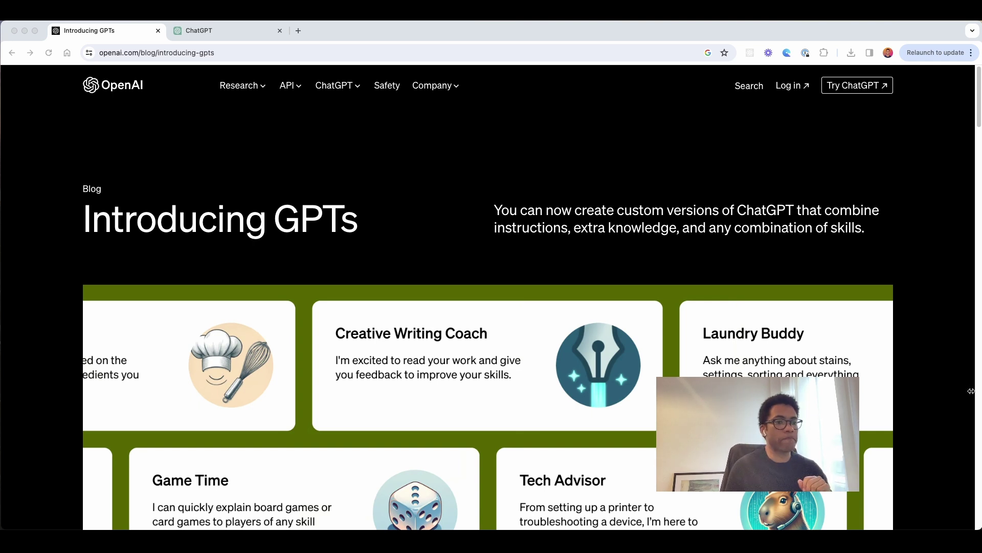
- Scroll the Introducing GPTs post to its sections on customizing ChatGPT and community-built GPTs
scroll(913, 428, "down", 10)
scroll(913, 425, "up", 1)
scroll(911, 423, "up", 2)
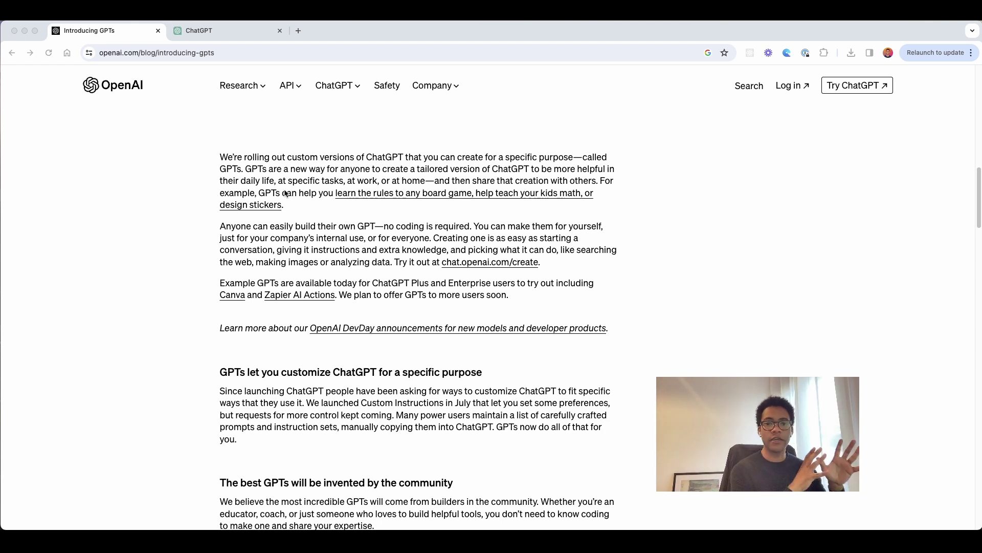
- Open ChatGPT's Explore GPTs page and browse the My GPTs, Recently Used and Made by OpenAI listings
left_click(225, 31)
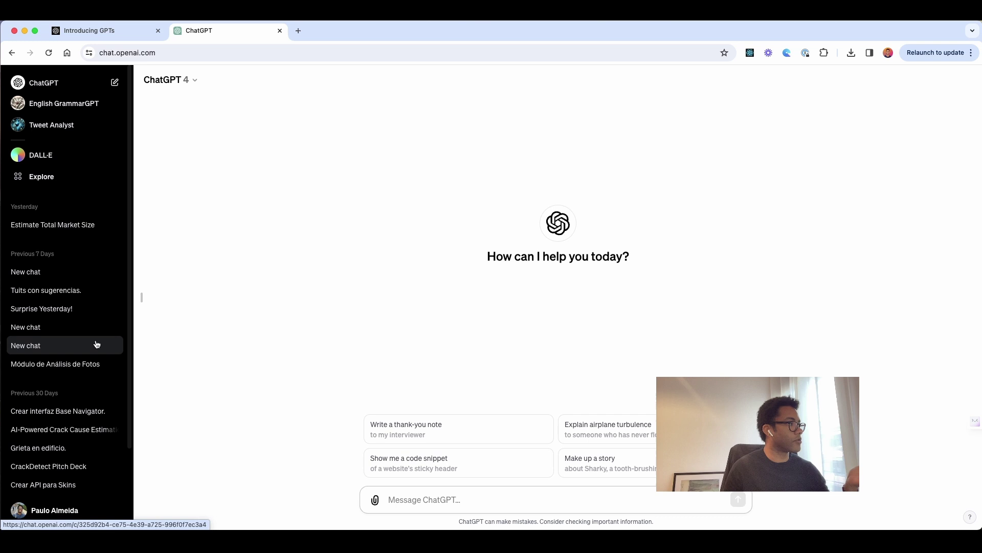
left_click(43, 176)
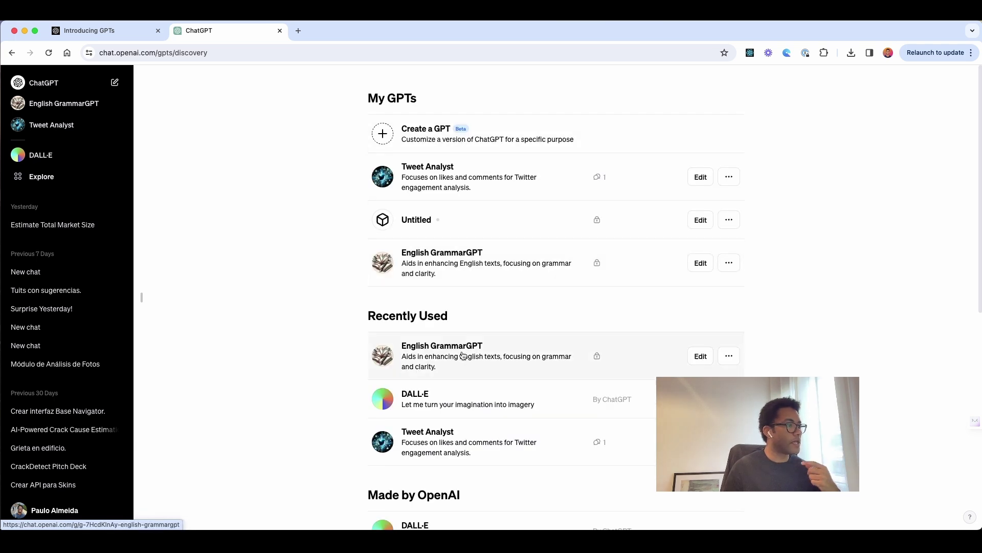
scroll(463, 350, "down", 1)
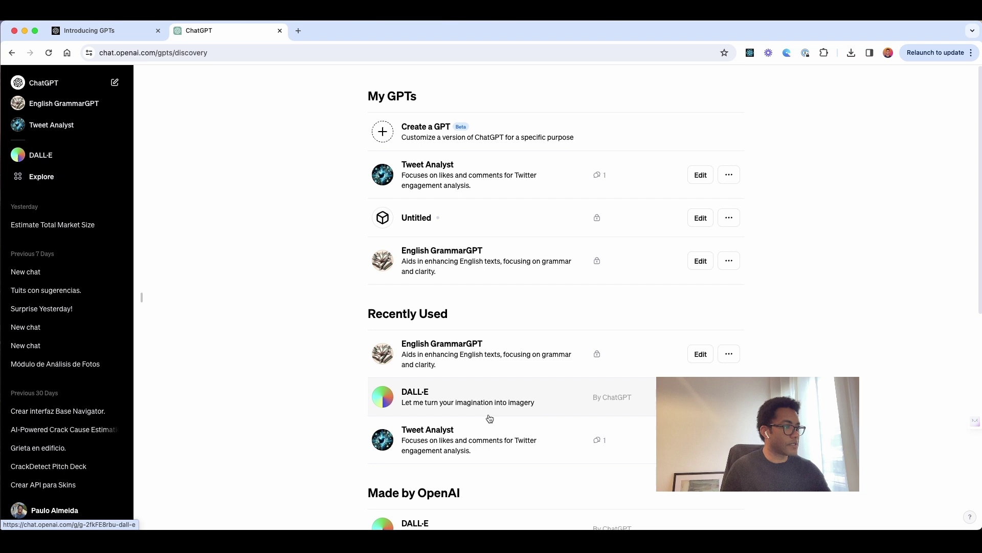
scroll(488, 417, "down", 3)
scroll(490, 419, "down", 5)
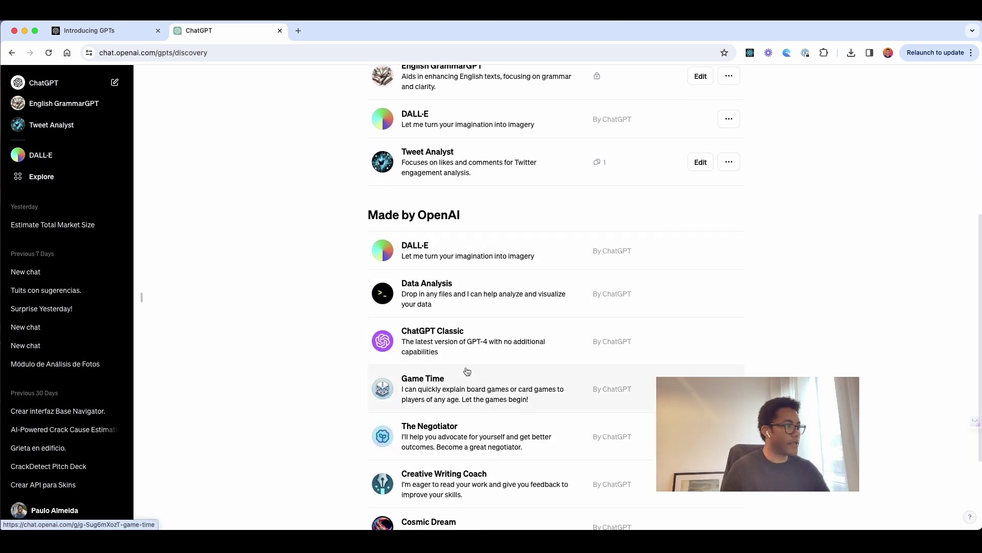
scroll(485, 378, "down", 2)
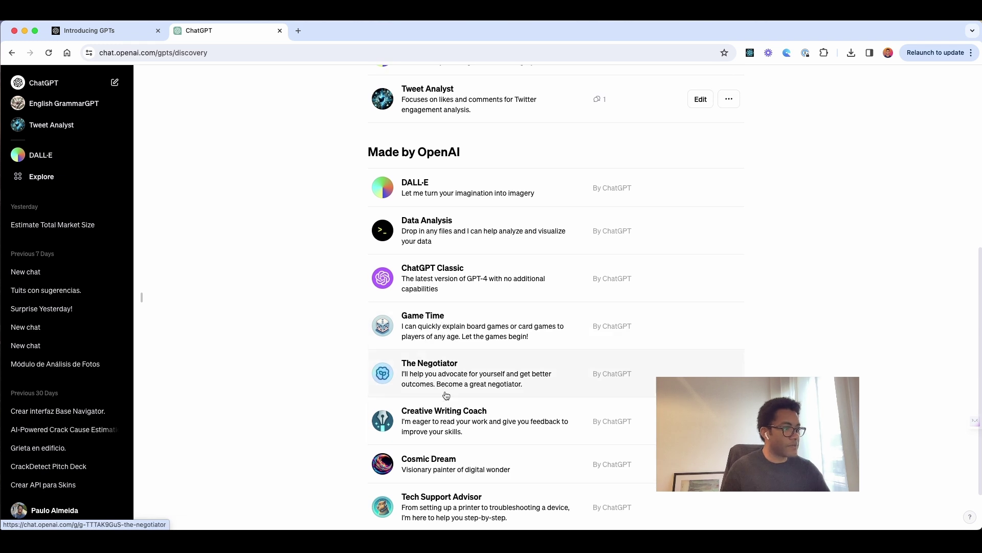
scroll(463, 407, "down", 1)
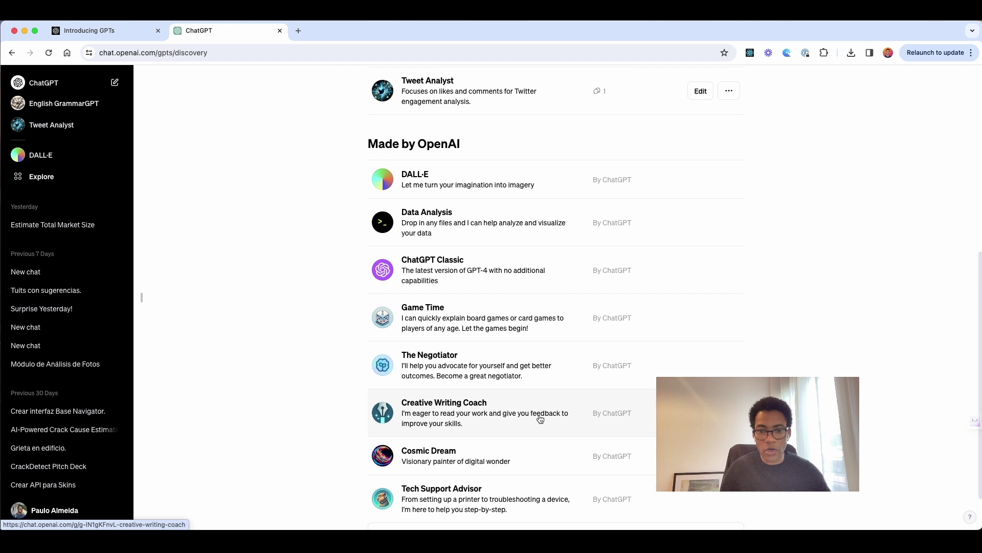
scroll(490, 443, "down", 1)
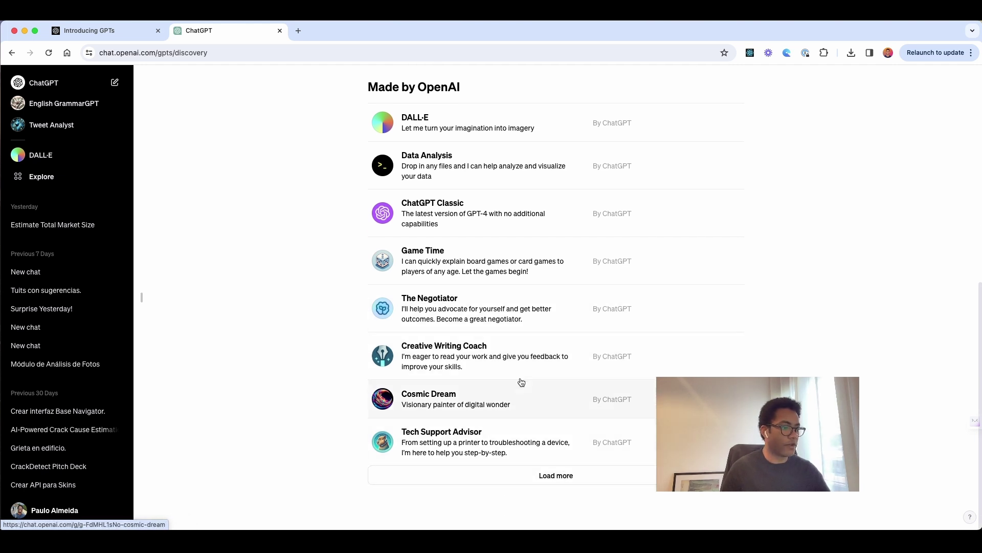
scroll(449, 134, "up", 10)
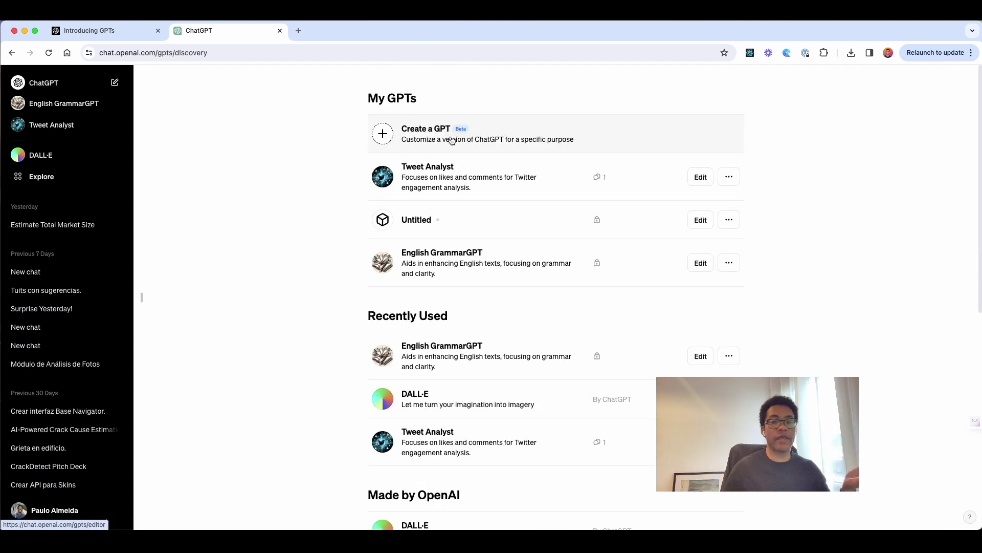
- Start a new GPT and paste the venture-capital CSV report analyst request, correcting 'get' to 'gpt'
left_click(452, 138)
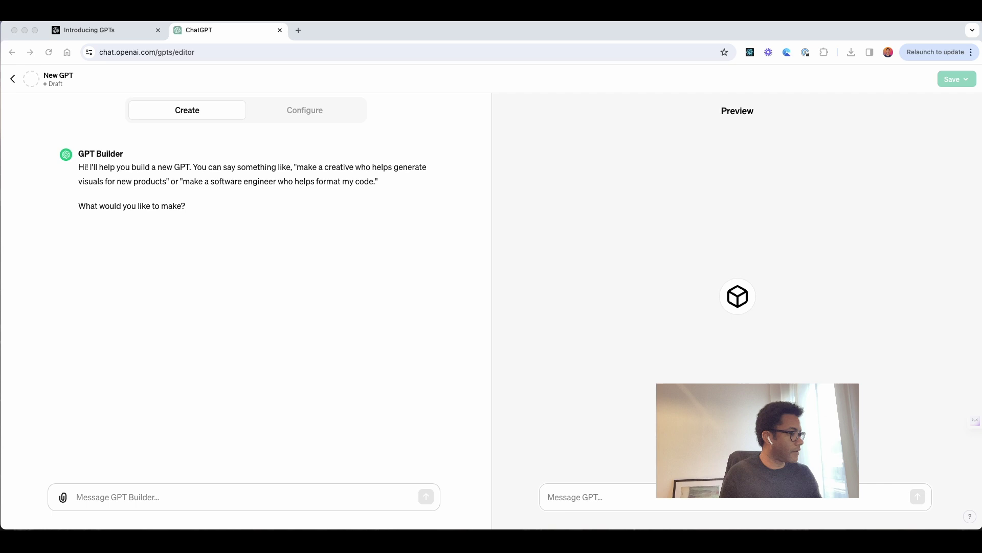
left_click(376, 497)
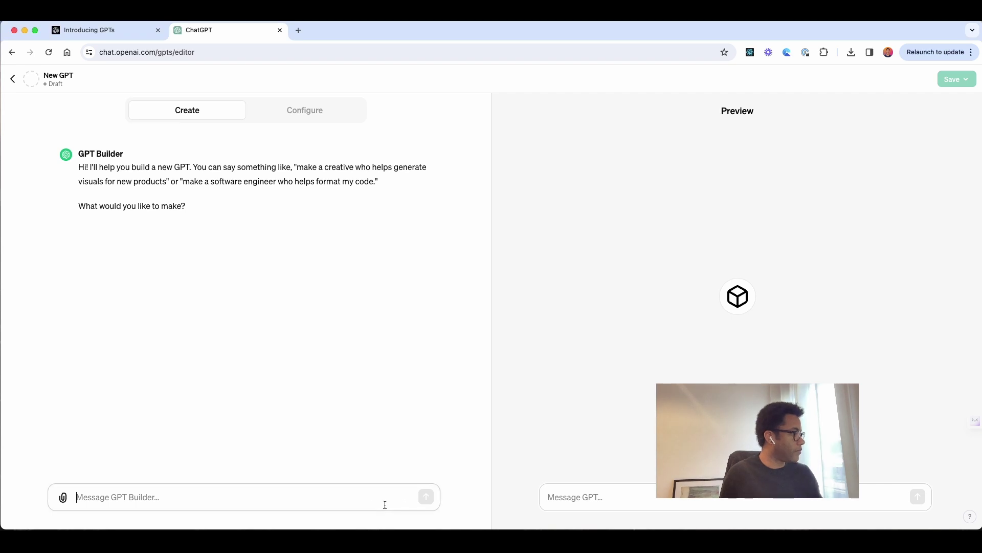
type("Create a custom get that allows me to understand clearly the financial reports from Venture capitals. Ill provide with CSV and help me to take better decisions focused in this data")
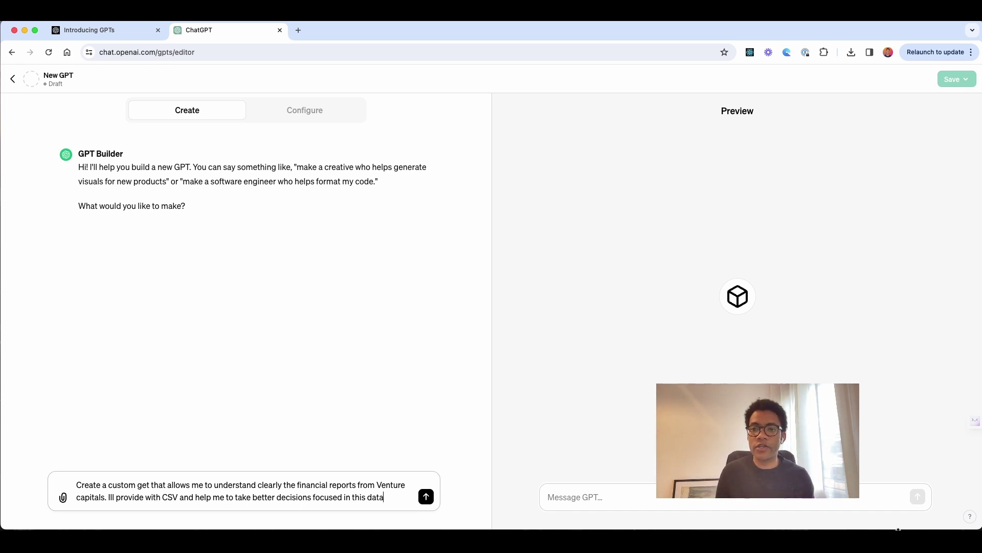
left_click(147, 485)
key("BackSpace")
type("p")
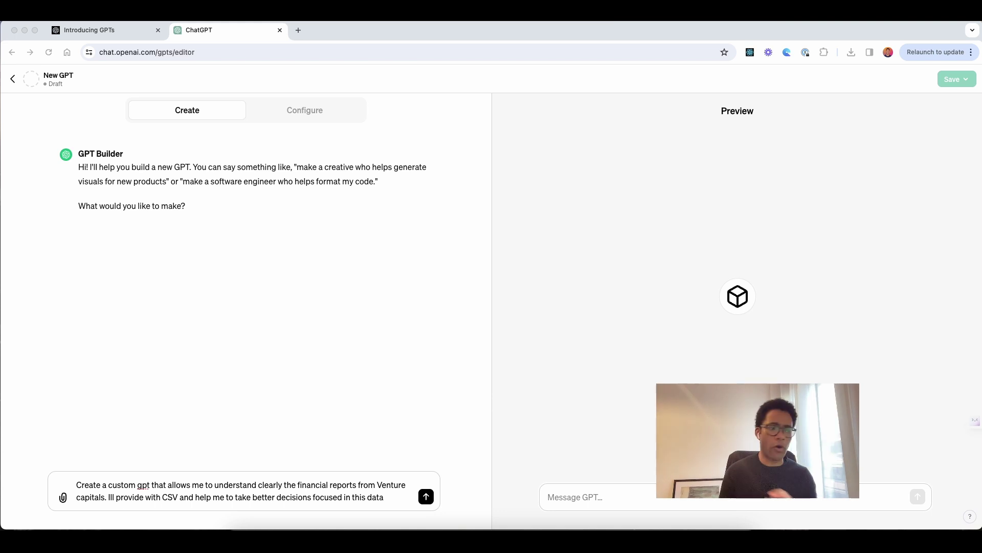
left_click(388, 497)
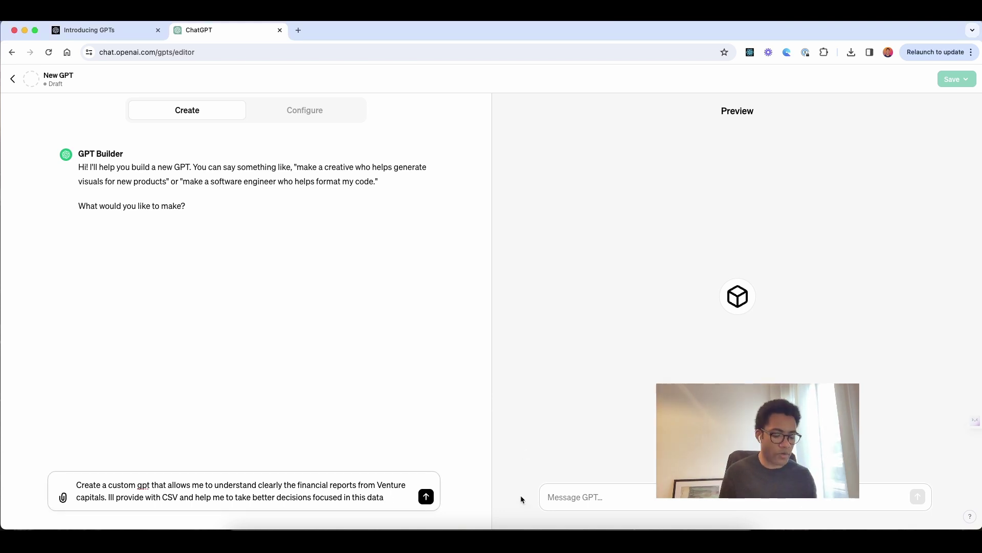
- Send the GPT description and approve the proposed name with 'this name seems to be good'
left_click(427, 497)
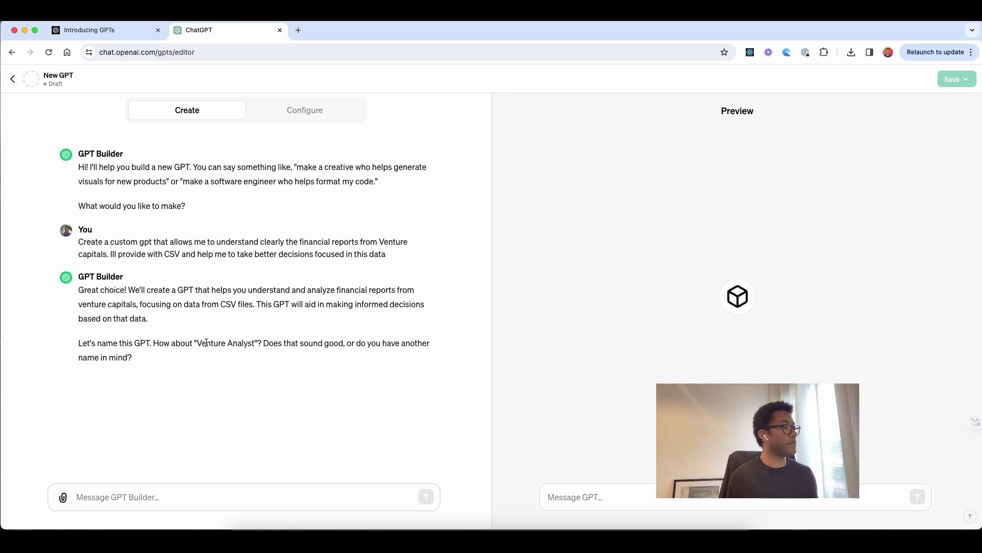
left_click(215, 496)
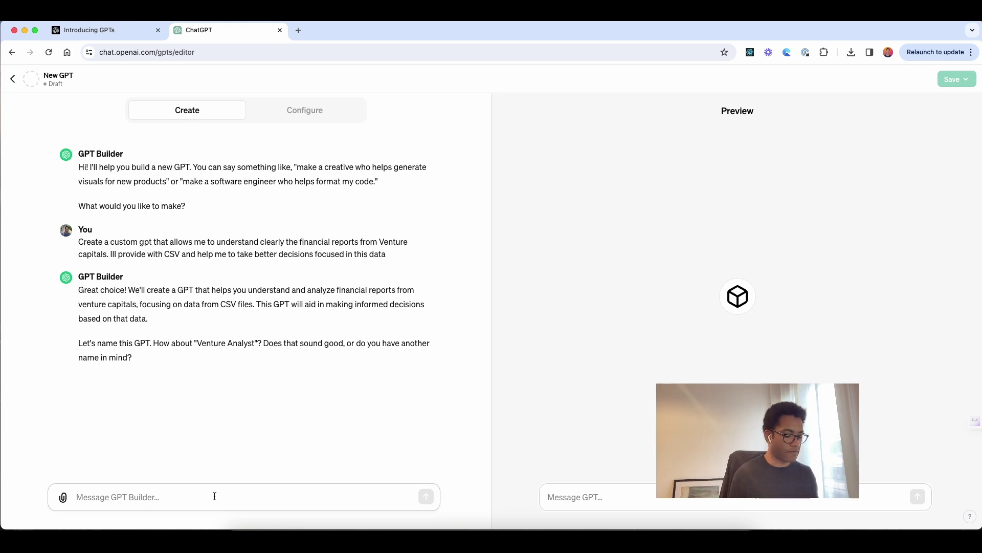
type("this name ")
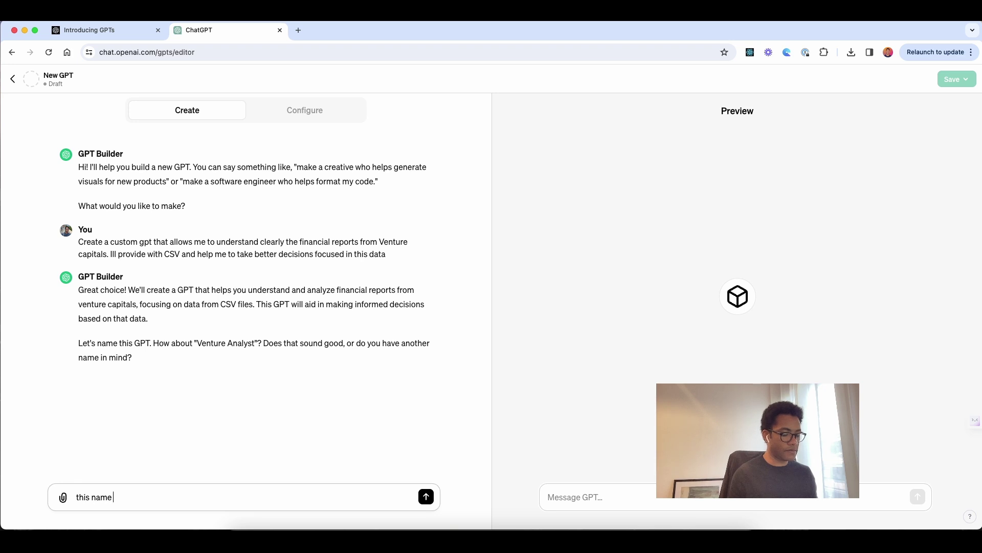
type("seems to be goos")
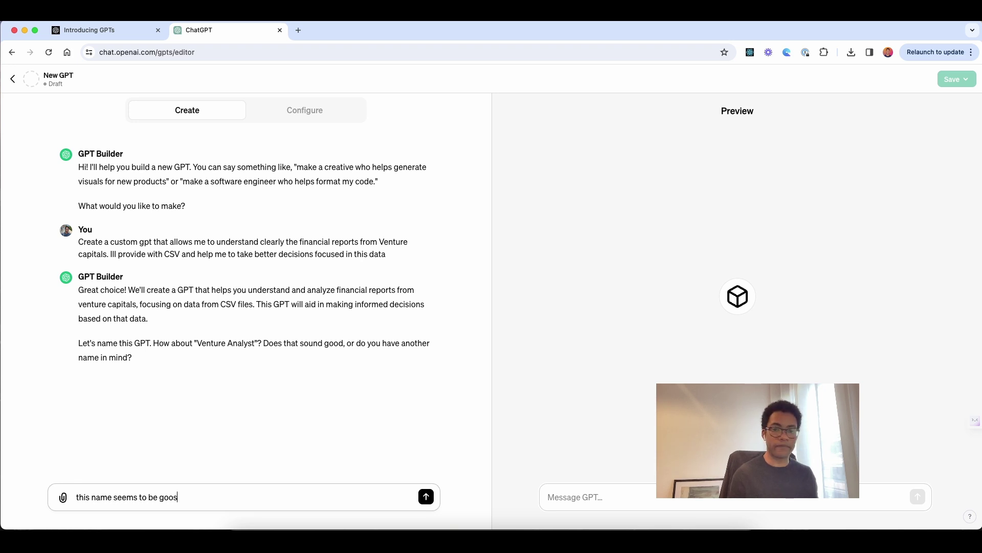
key("BackSpace")
type("d")
key("Return")
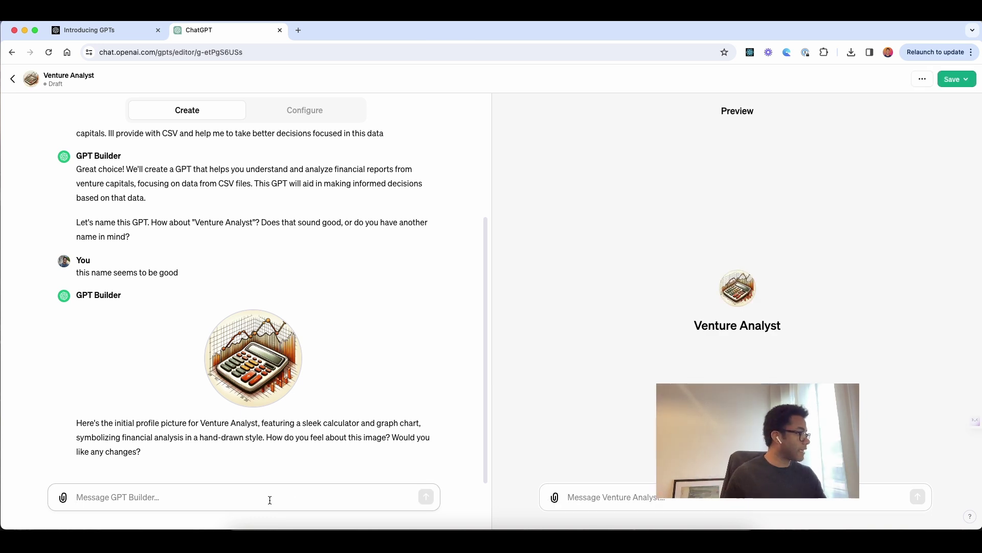
- Accept the calculator-and-chart profile picture by replying 'no its okey'
type("no its okey")
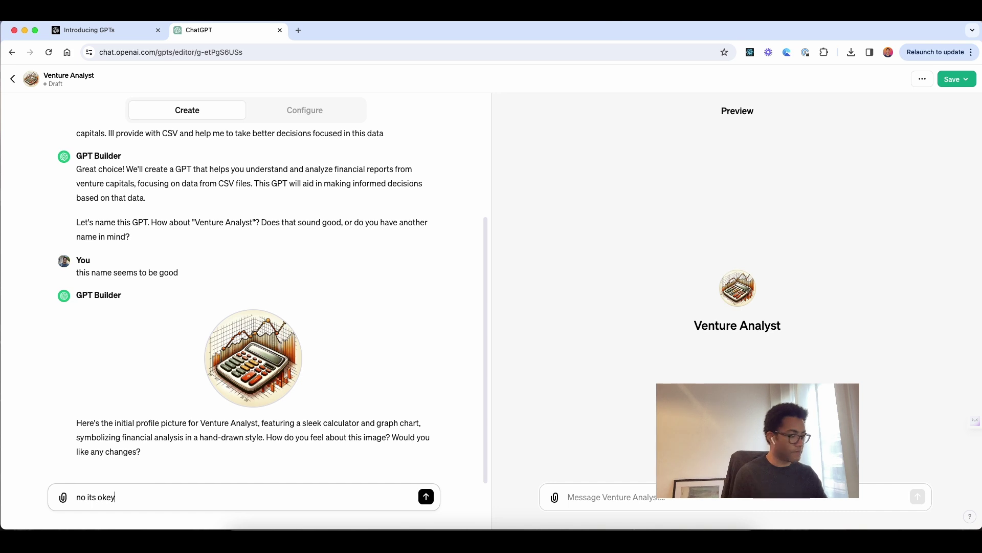
key("Return")
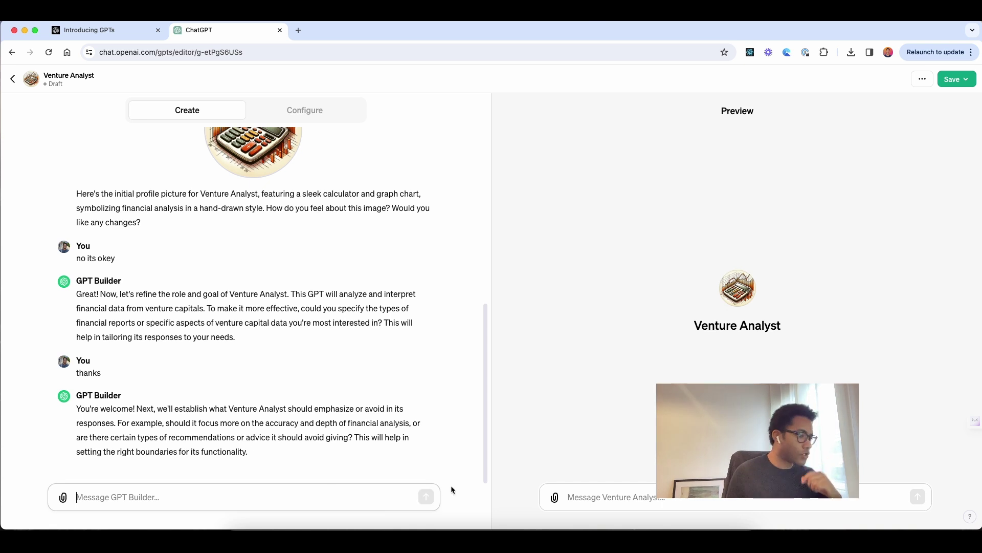
left_click(632, 499)
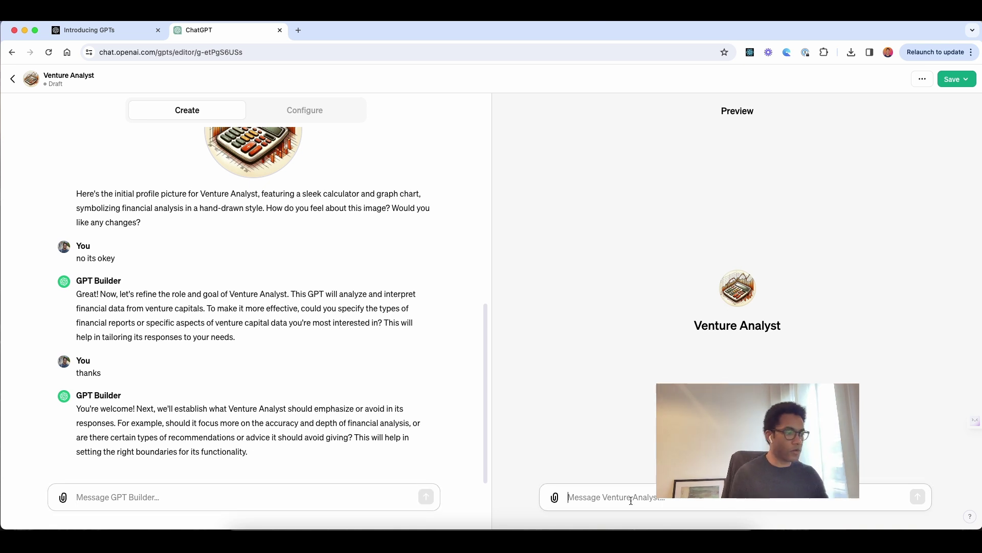
- Attach funds.csv from Finder to the preview and type 'tell me who are the funds who invested more'
key("super+Tab")
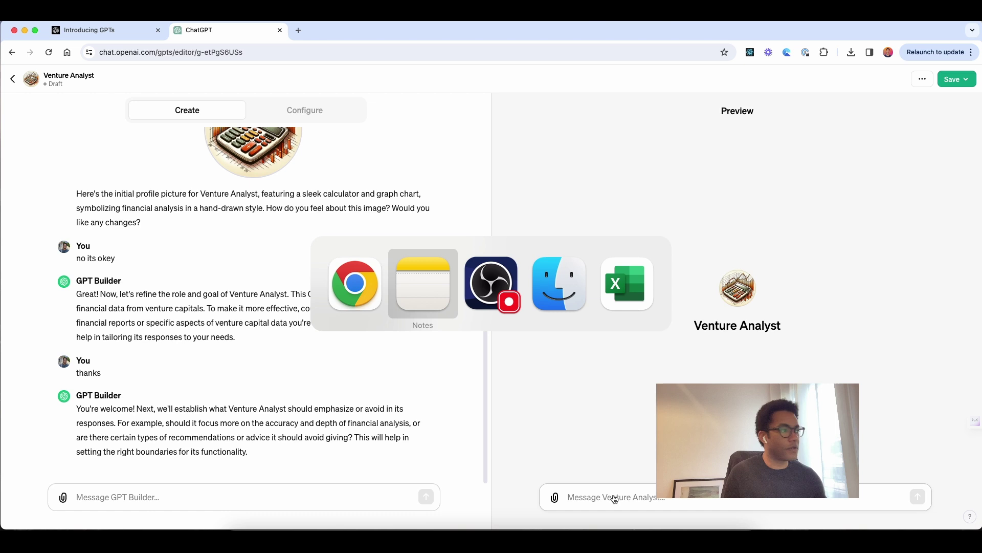
key("super+Tab")
key("super+Tab")
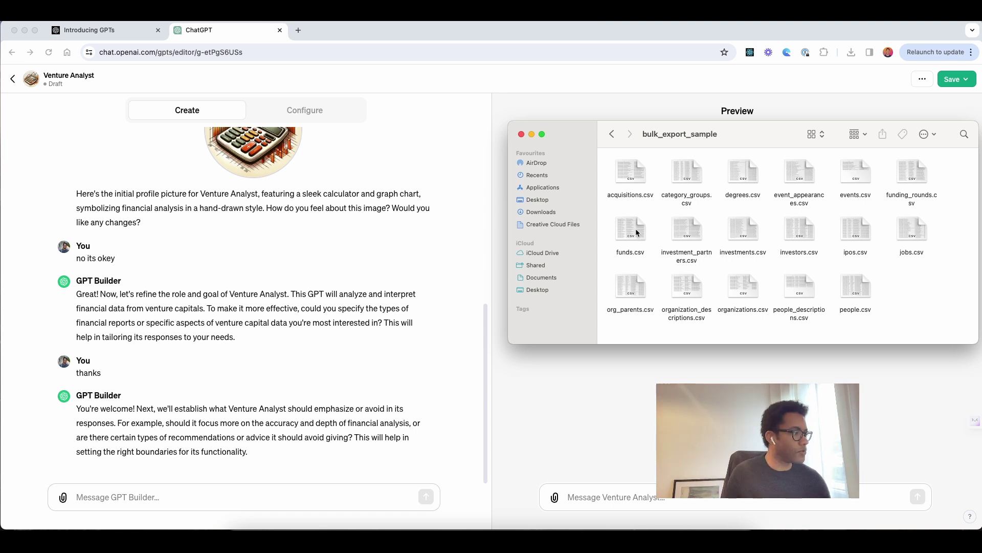
left_click_drag(637, 234, 642, 483)
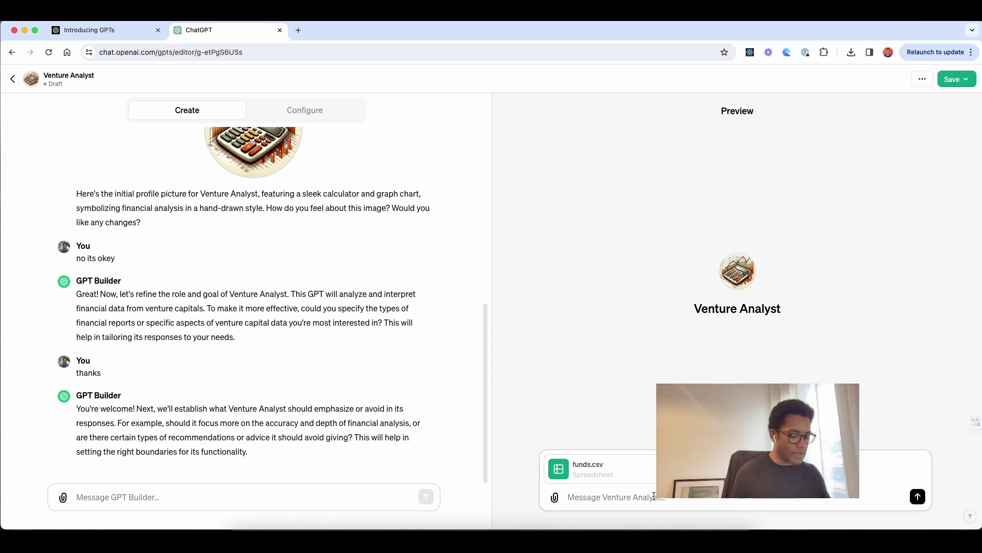
type("tell me who")
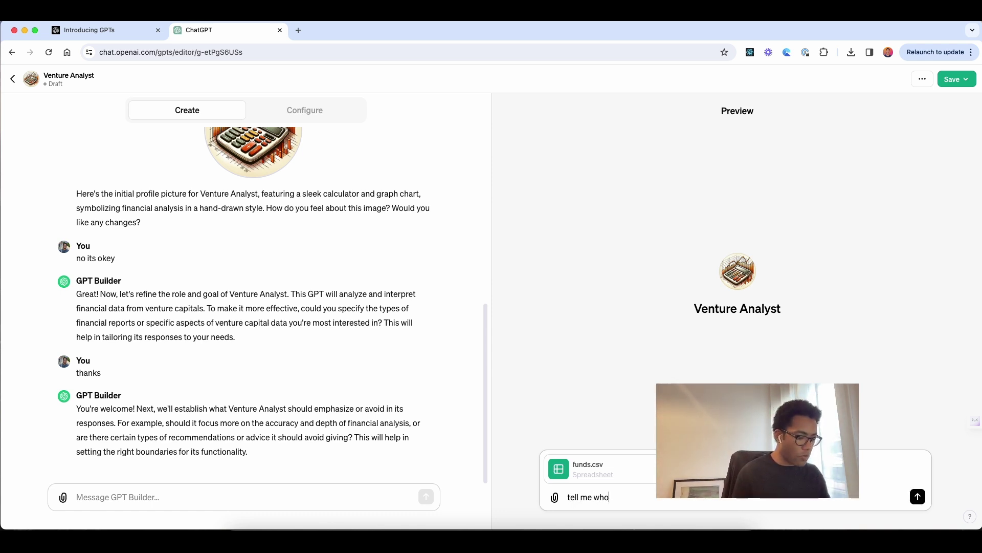
type(" are the fund")
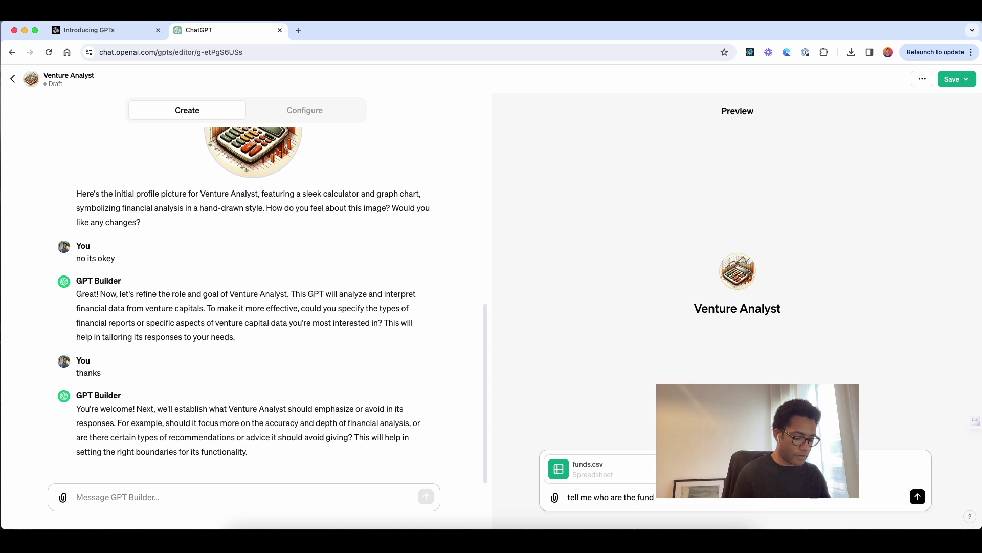
type("s who invested more")
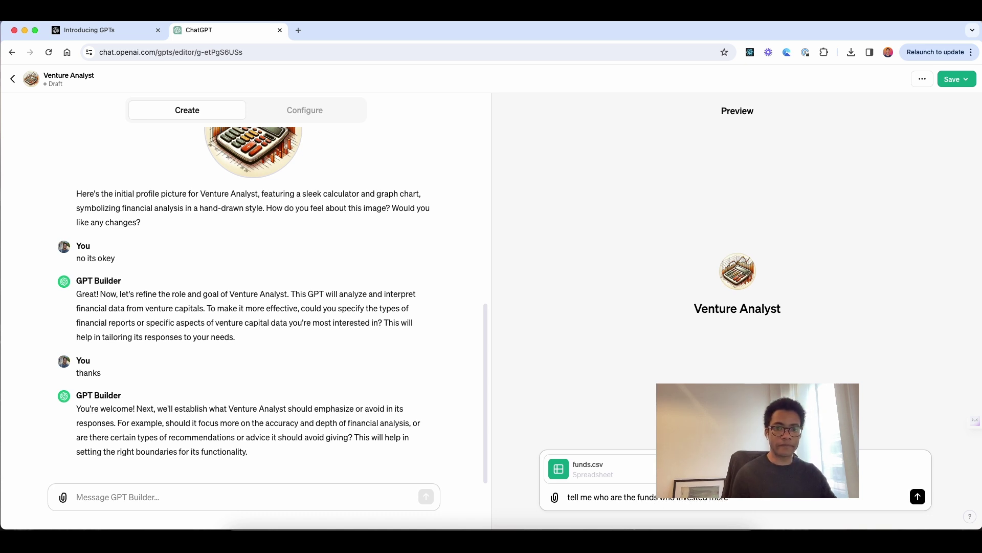
- Send the top-investing funds question to Venture Analyst
key("Return")
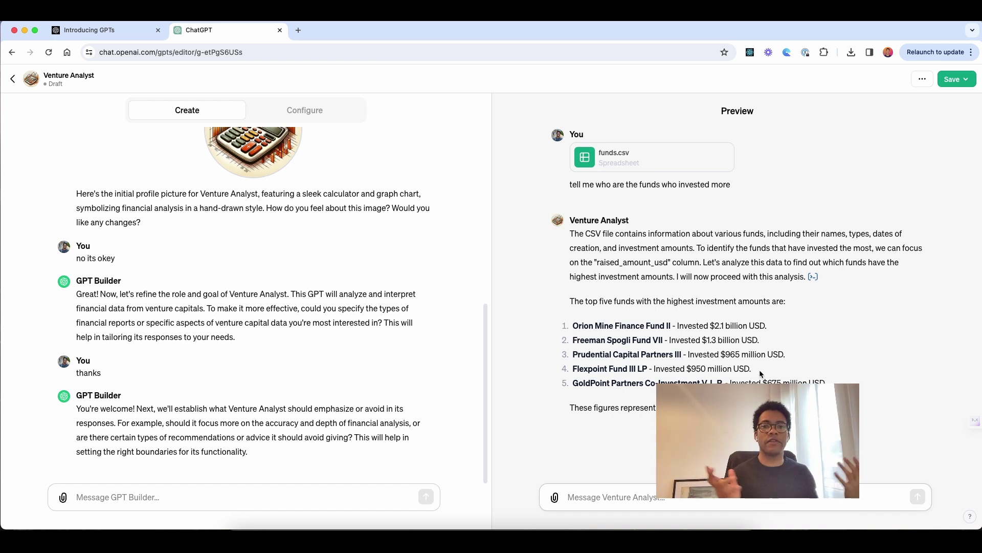
- Return to Finder's bulk_export_sample folder and clear the funds.csv selection
key("super+Tab")
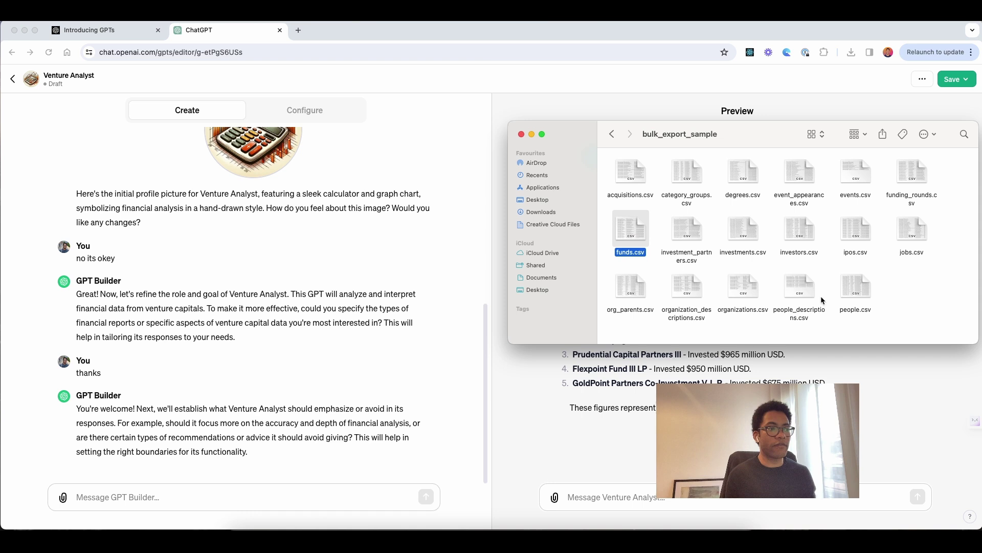
left_click(940, 288)
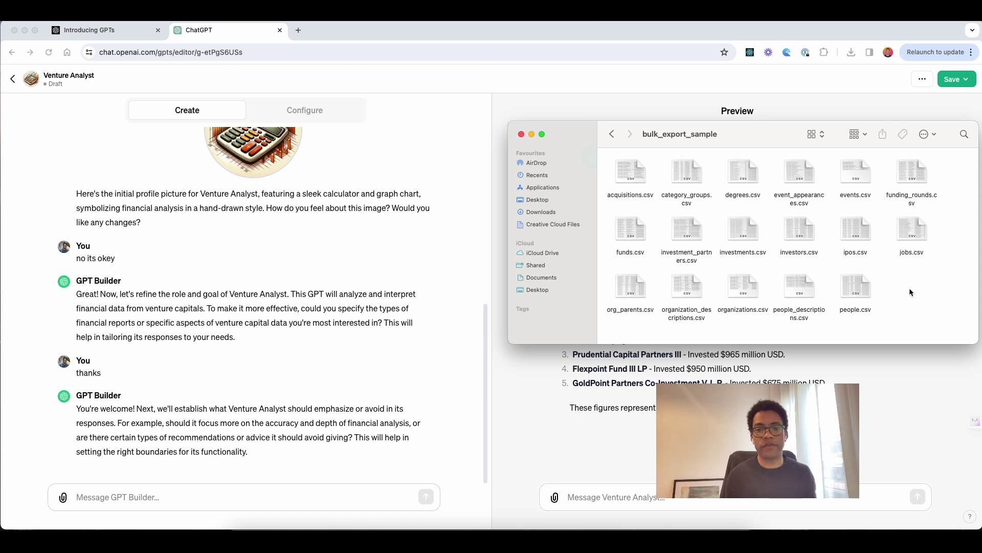